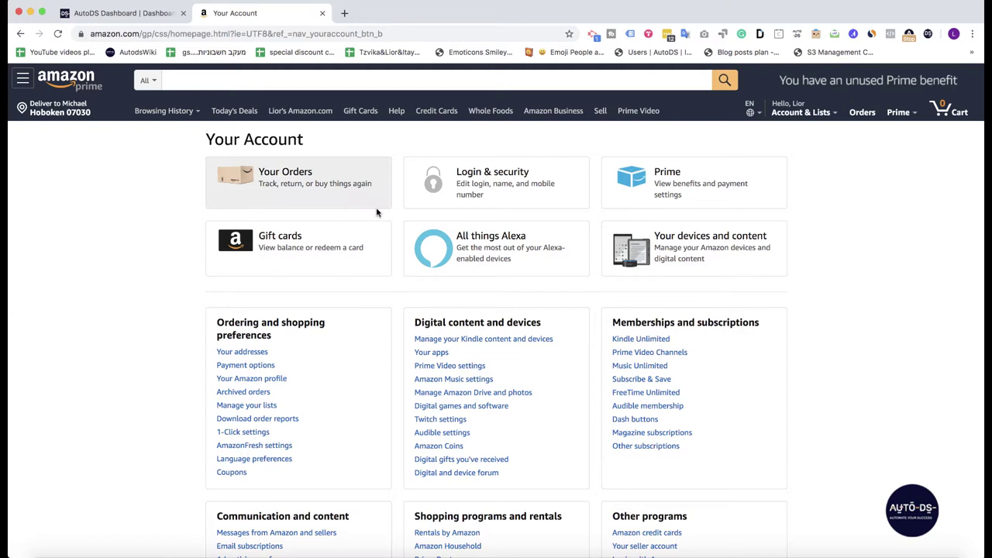
Step: Start Amazon two-step verification from Login & security, choosing an authenticator app for codes
{"action": "left_click", "coordinate": [518, 198]}
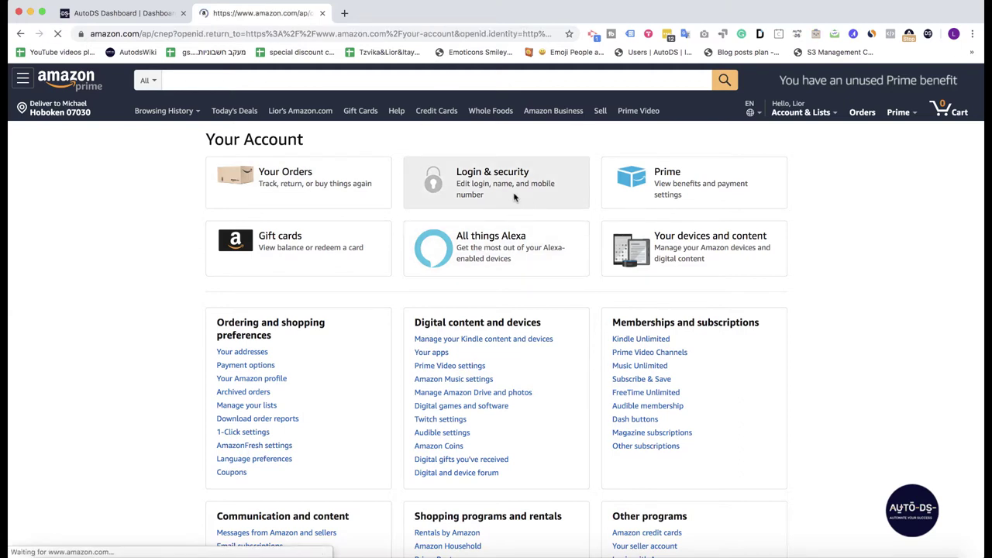
{"action": "double_click", "coordinate": [432, 396]}
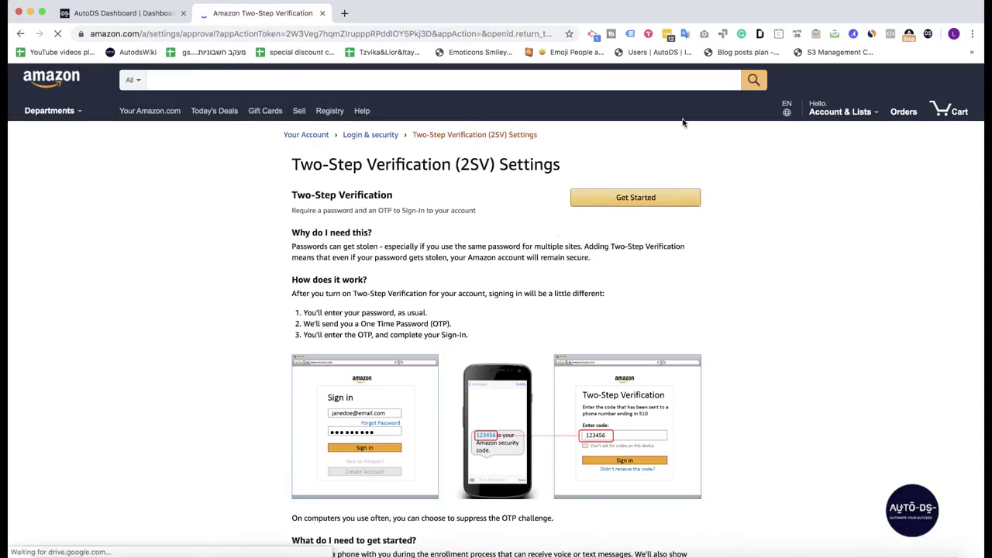
{"action": "left_click", "coordinate": [647, 195]}
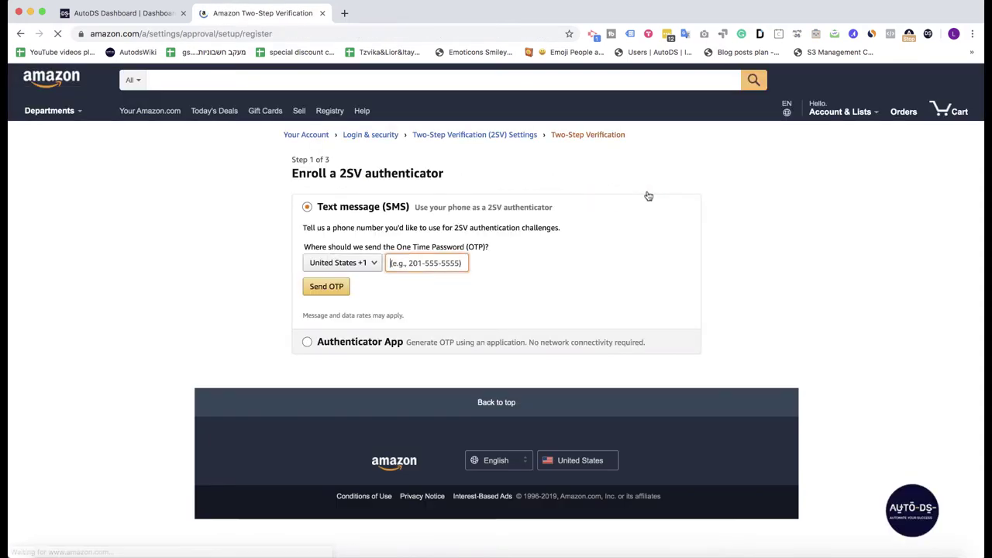
{"action": "left_click", "coordinate": [344, 346]}
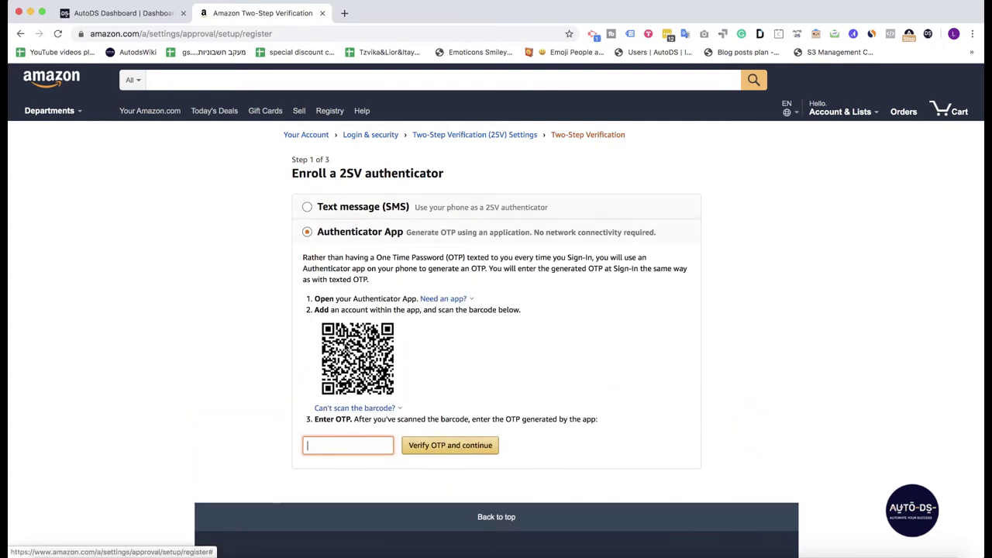
{"action": "scroll", "coordinate": [423, 336], "scroll_direction": "down", "scroll_amount": 2}
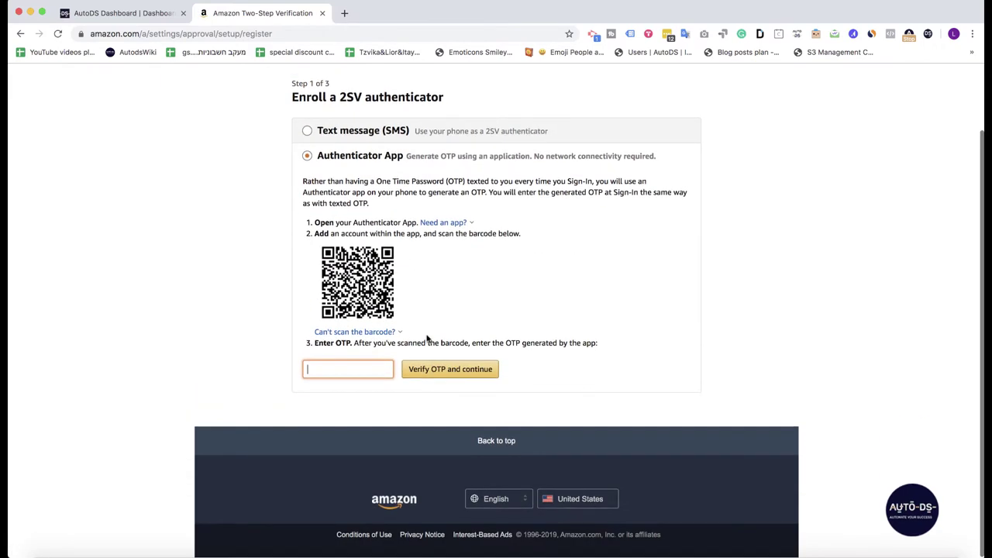
Step: Reveal and copy the manual setup key, then go back to the AutoDS dashboard
{"action": "left_click", "coordinate": [335, 333]}
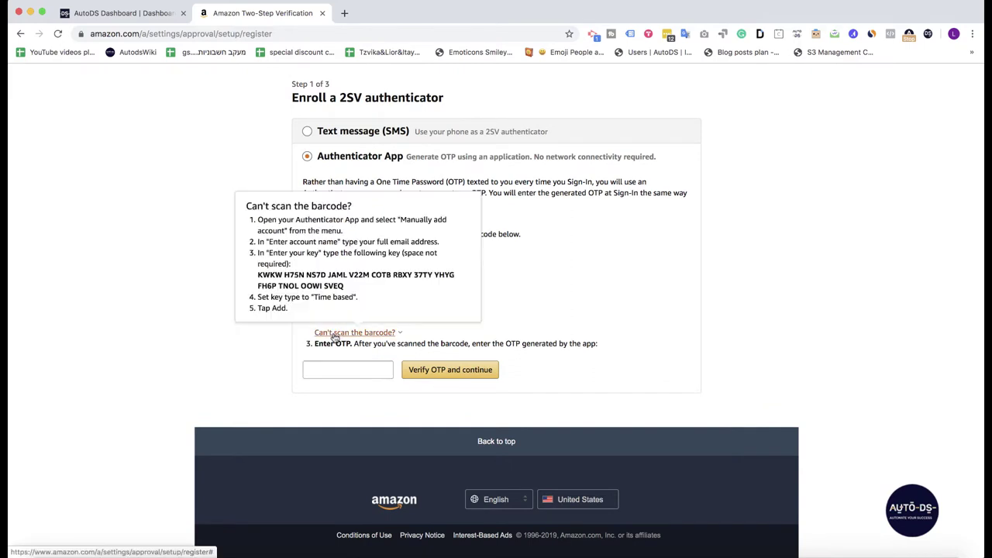
{"action": "left_click_drag", "start_coordinate": [258, 274], "coordinate": [354, 286]}
{"action": "key", "text": "super+c"}
{"action": "left_click", "coordinate": [495, 278]}
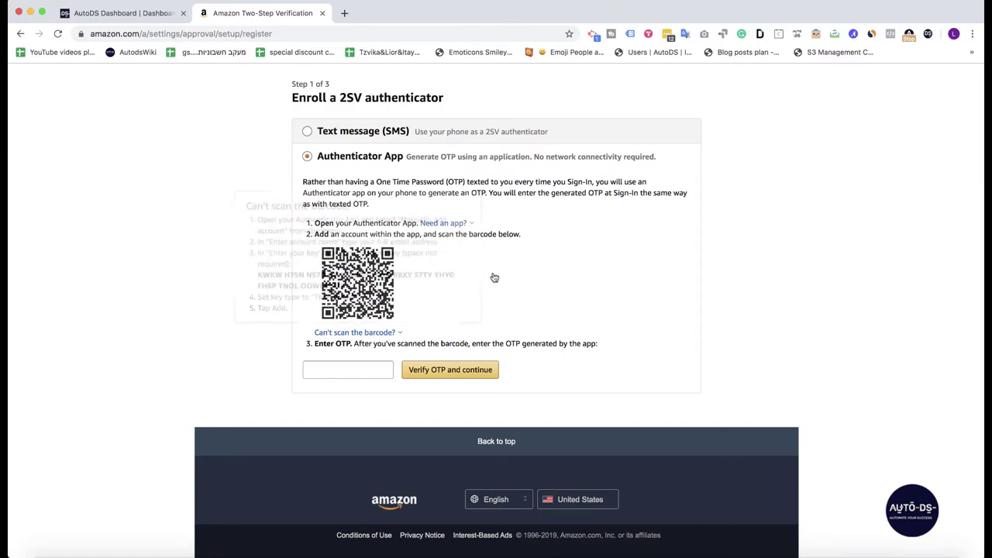
{"action": "left_click", "coordinate": [104, 15]}
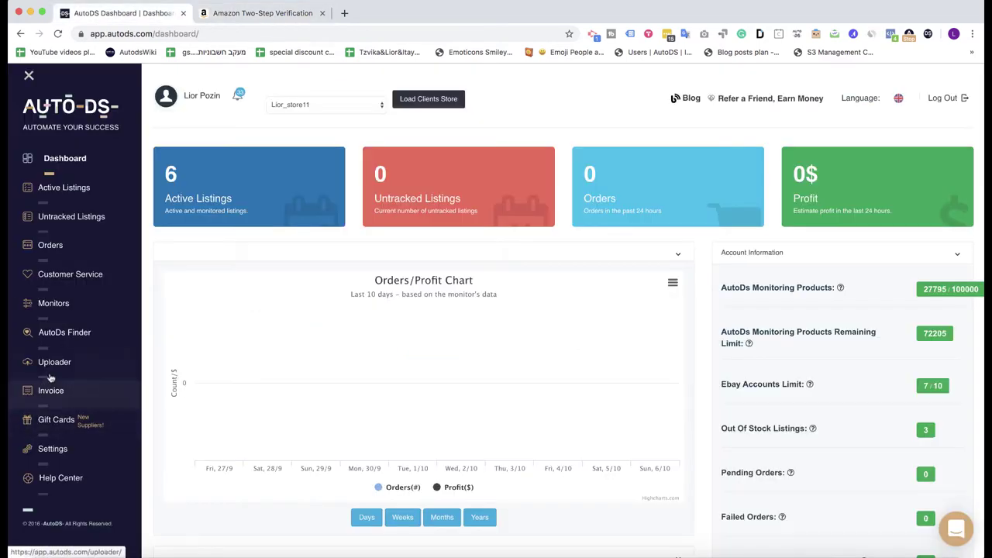
Step: Open Monitors > Orders Processor and start adding a new purchase account
{"action": "left_click", "coordinate": [80, 308]}
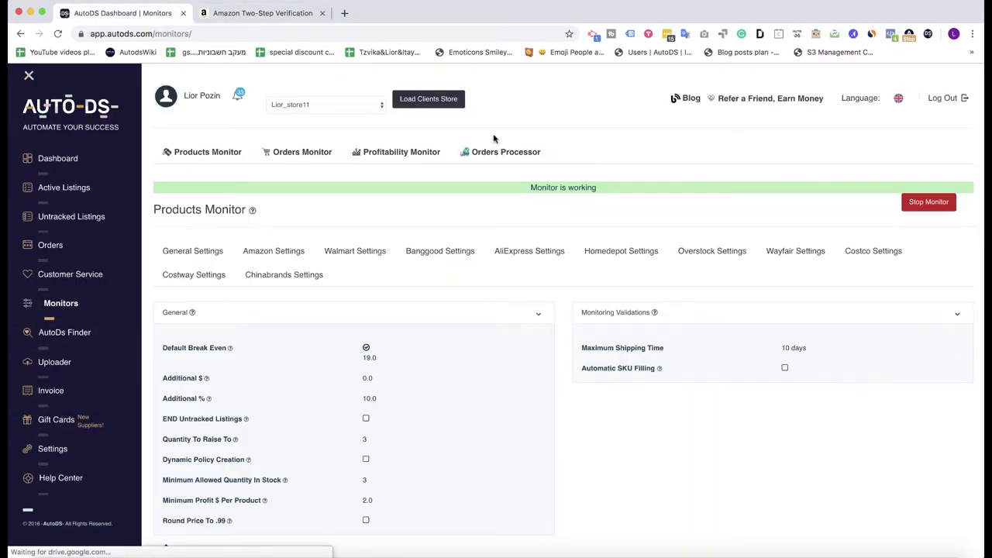
{"action": "left_click", "coordinate": [487, 152]}
{"action": "scroll", "coordinate": [487, 152], "scroll_direction": "down", "scroll_amount": 5}
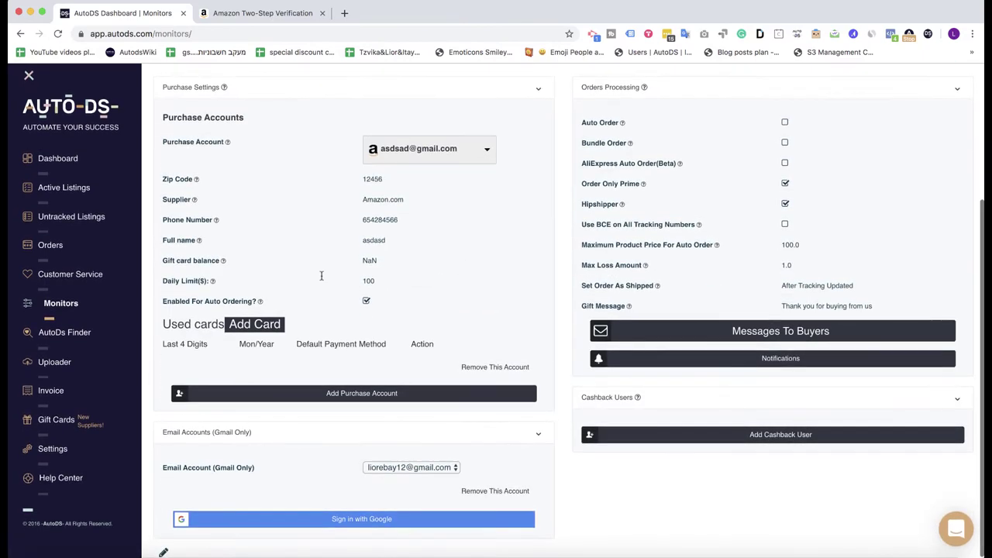
{"action": "left_click", "coordinate": [272, 393]}
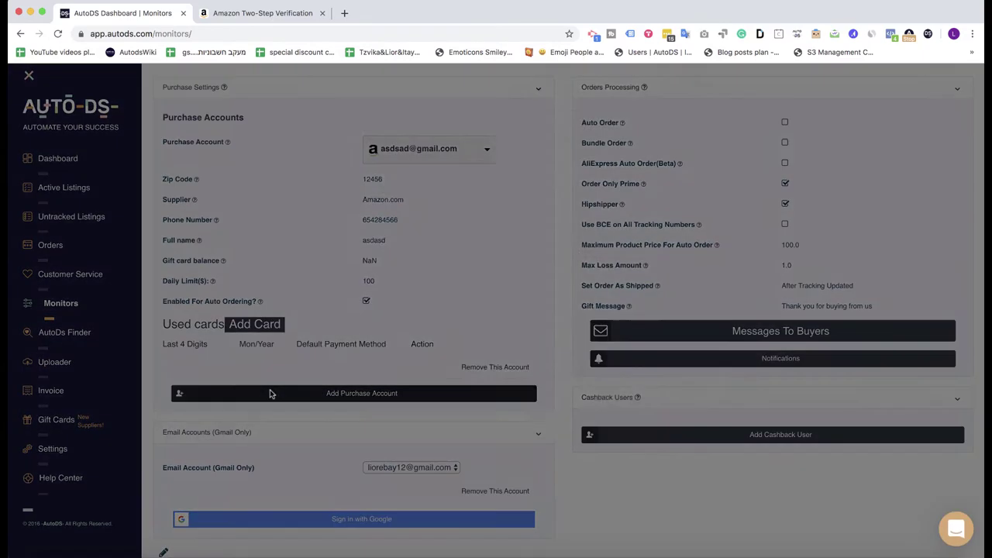
Step: Enter the account's Gmail address and password, and paste the Amazon setup key as the 2Factor Token
{"action": "left_click", "coordinate": [408, 152]}
{"action": "type", "text": "l"}
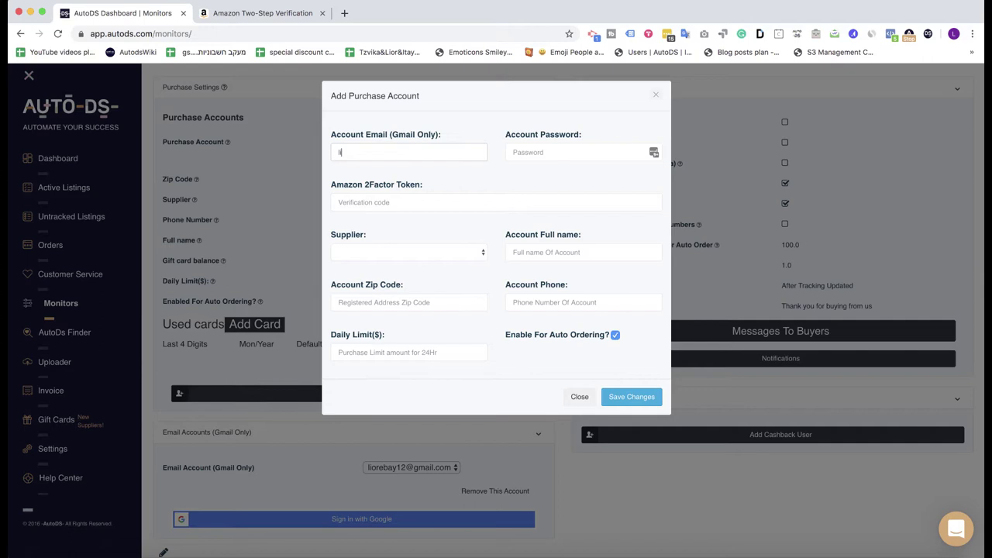
{"action": "key", "text": "Tab"}
{"action": "type", "text": "x"}
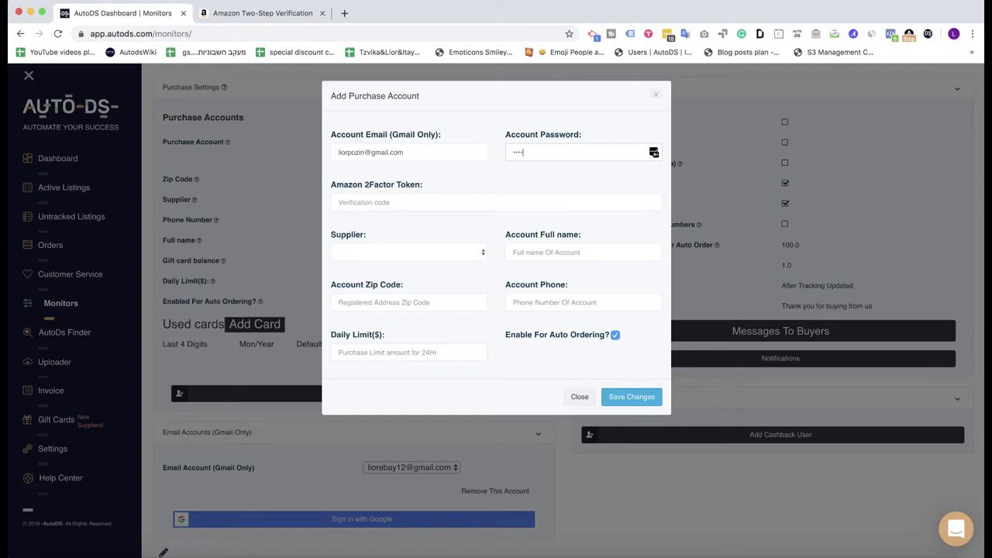
{"action": "left_click", "coordinate": [357, 205]}
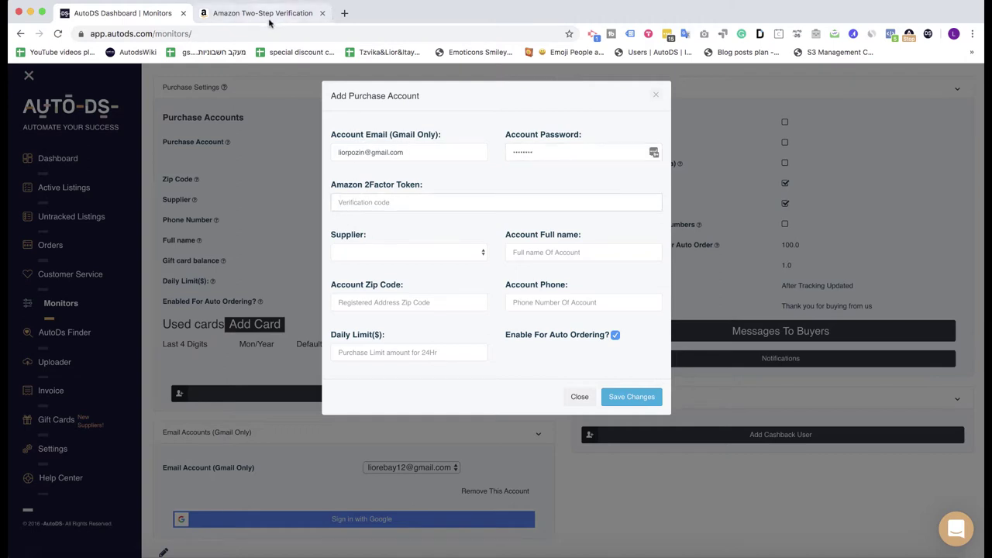
{"action": "left_click", "coordinate": [264, 16]}
{"action": "left_click", "coordinate": [109, 15]}
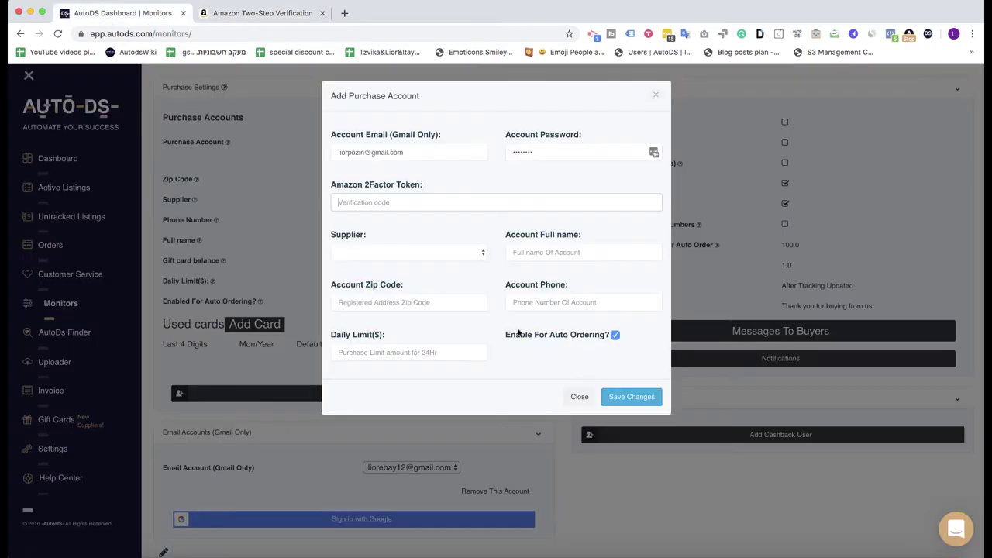
{"action": "key", "text": "super+v"}
{"action": "left_click", "coordinate": [400, 252]}
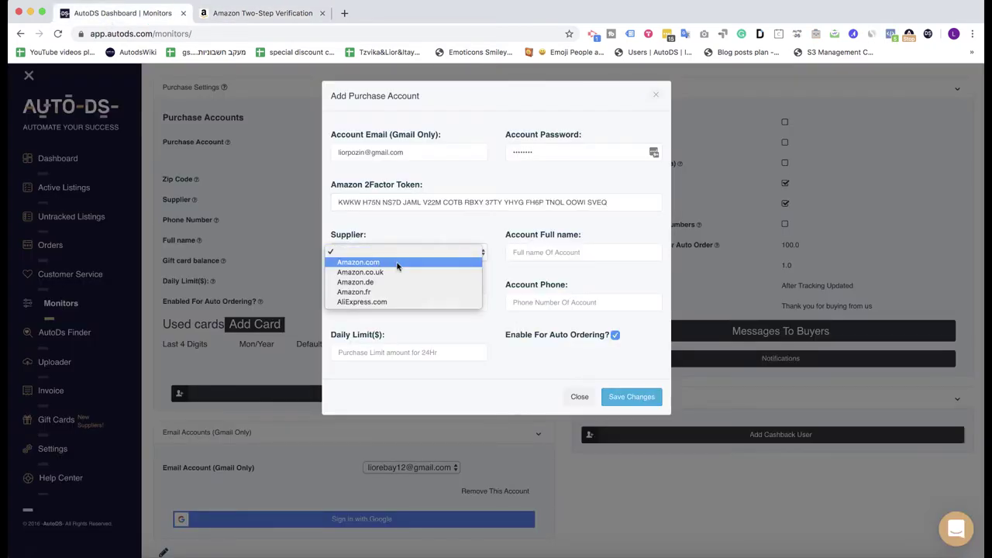
Step: Choose Amazon.com as the supplier and enter the account holder's full name and zip code
{"action": "left_click", "coordinate": [397, 266]}
{"action": "left_click", "coordinate": [565, 252]}
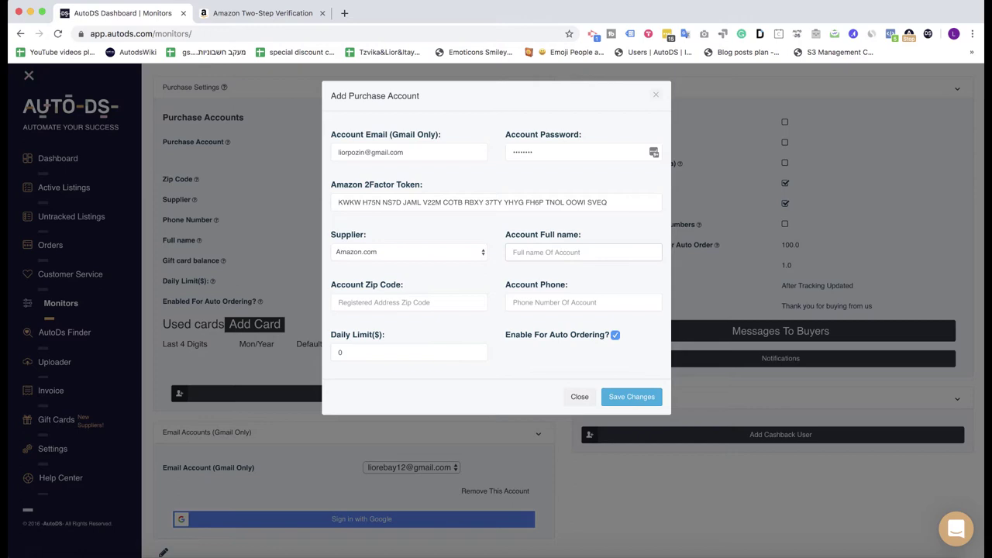
{"action": "key", "text": "Tab"}
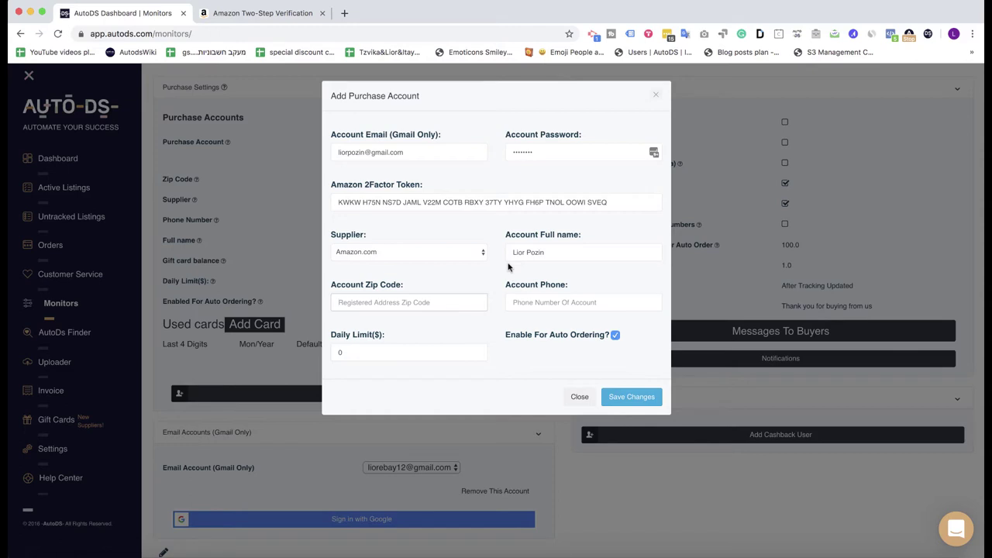
{"action": "type", "text": "12345"}
{"action": "triple_click", "coordinate": [377, 289]}
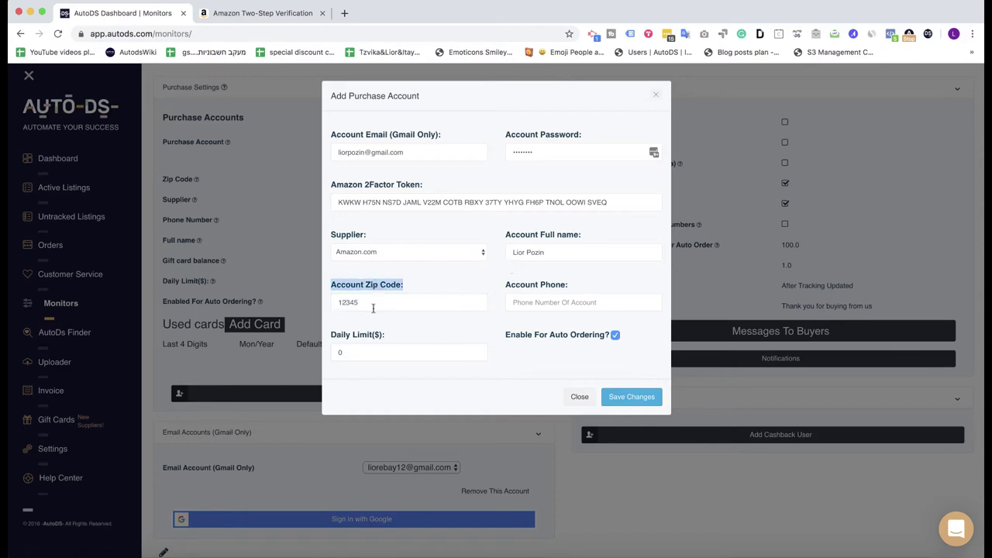
{"action": "double_click", "coordinate": [372, 308]}
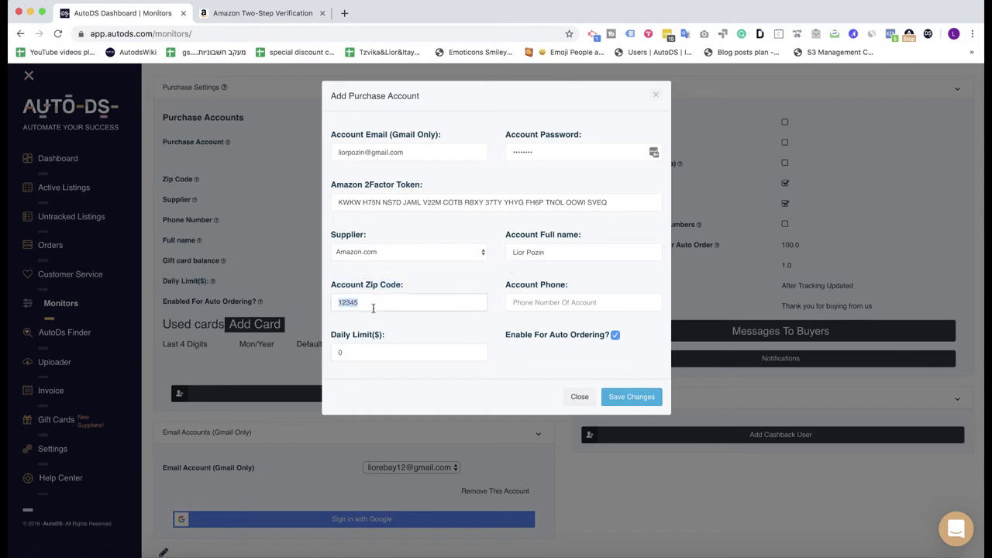
{"action": "left_click", "coordinate": [453, 285]}
Step: Enter the account phone number, set the daily limit to $100, and save the account
{"action": "left_click", "coordinate": [555, 302]}
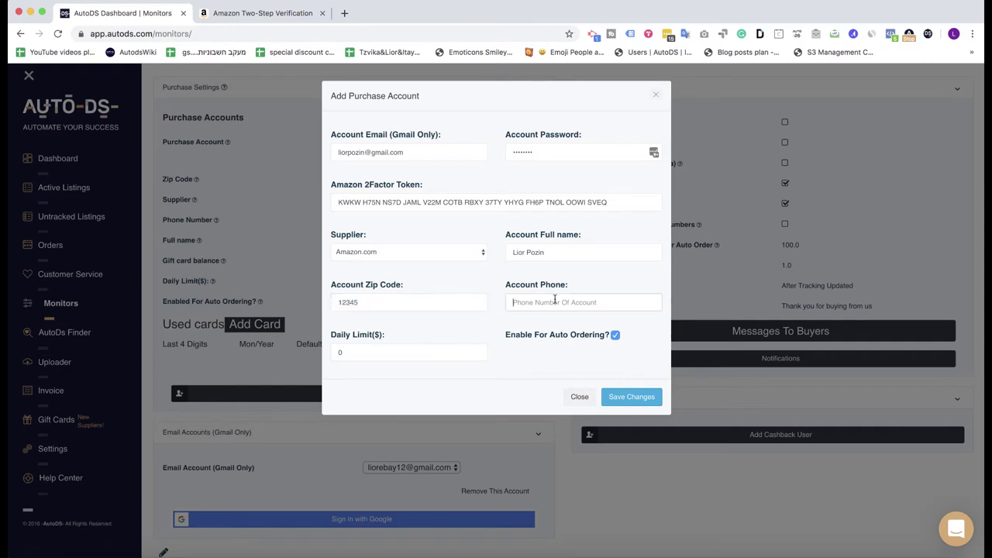
{"action": "left_click", "coordinate": [542, 285]}
{"action": "double_click", "coordinate": [360, 350]}
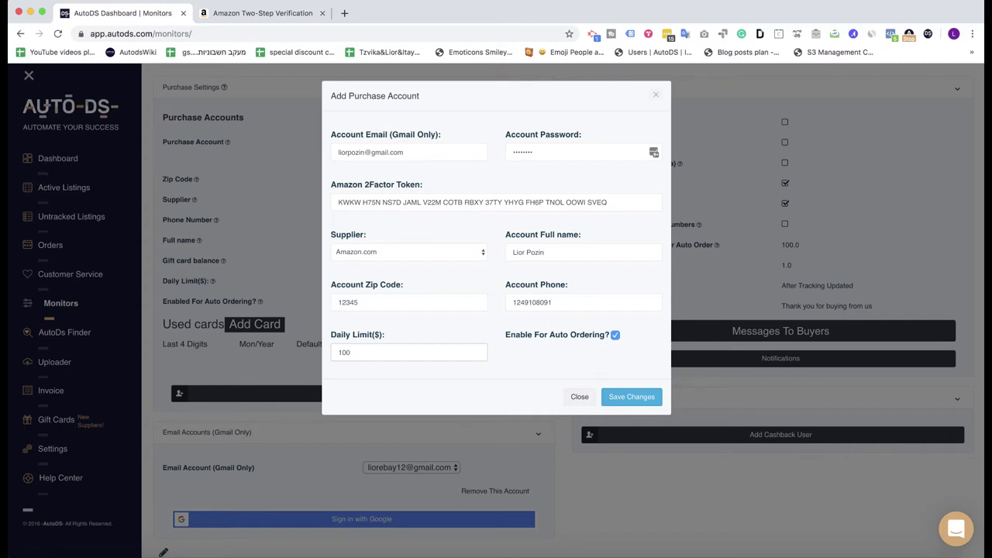
{"action": "key", "text": "super+a"}
{"action": "type", "text": "0"}
{"action": "left_click", "coordinate": [482, 394]}
{"action": "left_click", "coordinate": [632, 397]}
Step: Confirm adding the purchase account in the 'Are you sure?' prompt
{"action": "left_click", "coordinate": [514, 384]}
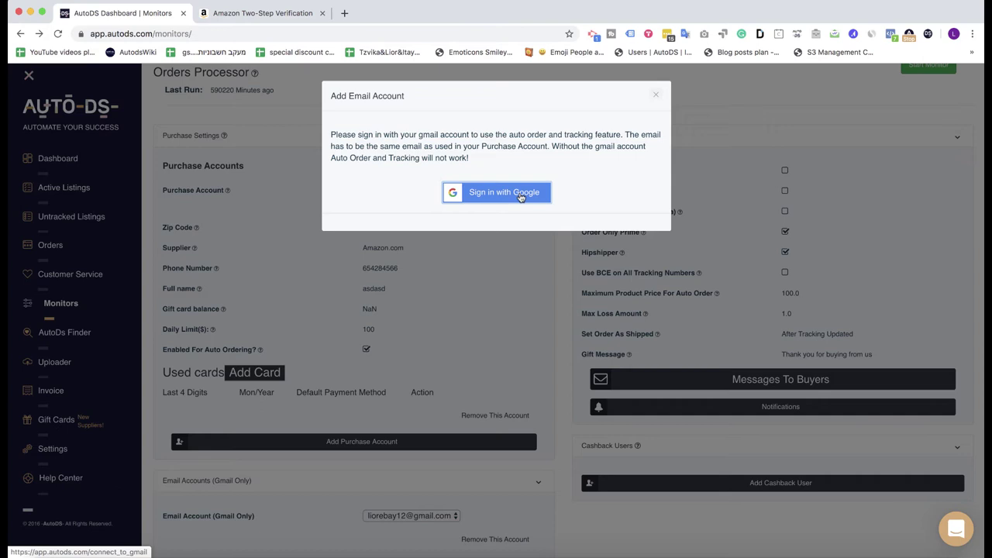
Step: Sign in with Google, pick the Gmail account, and allow AutoDsTools to view its email
{"action": "left_click", "coordinate": [520, 193]}
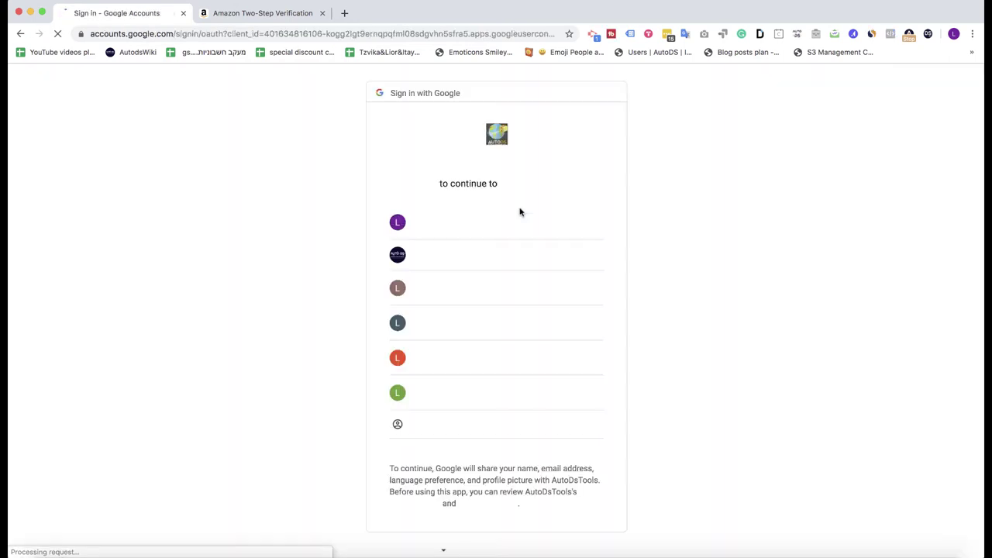
{"action": "scroll", "coordinate": [536, 354], "scroll_direction": "down", "scroll_amount": 1}
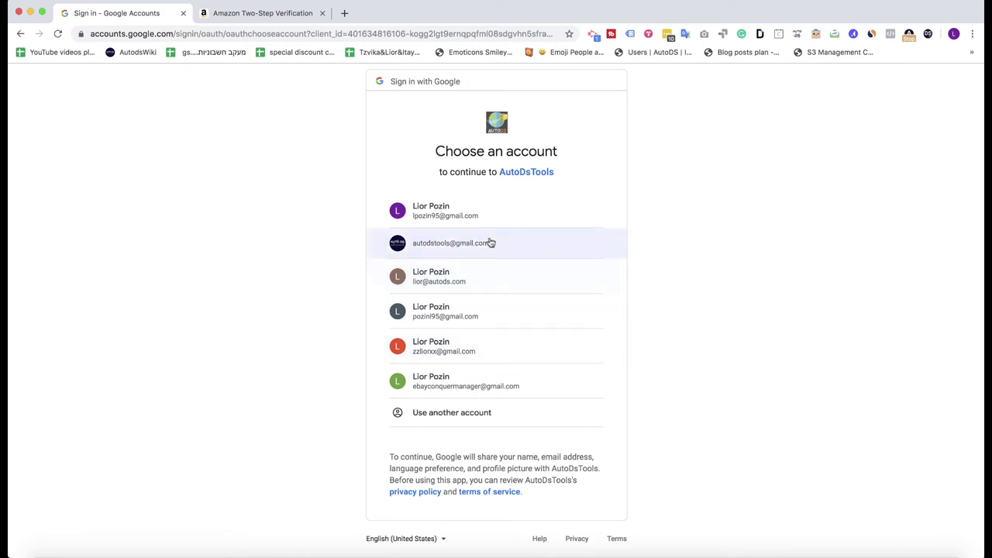
{"action": "left_click", "coordinate": [498, 214]}
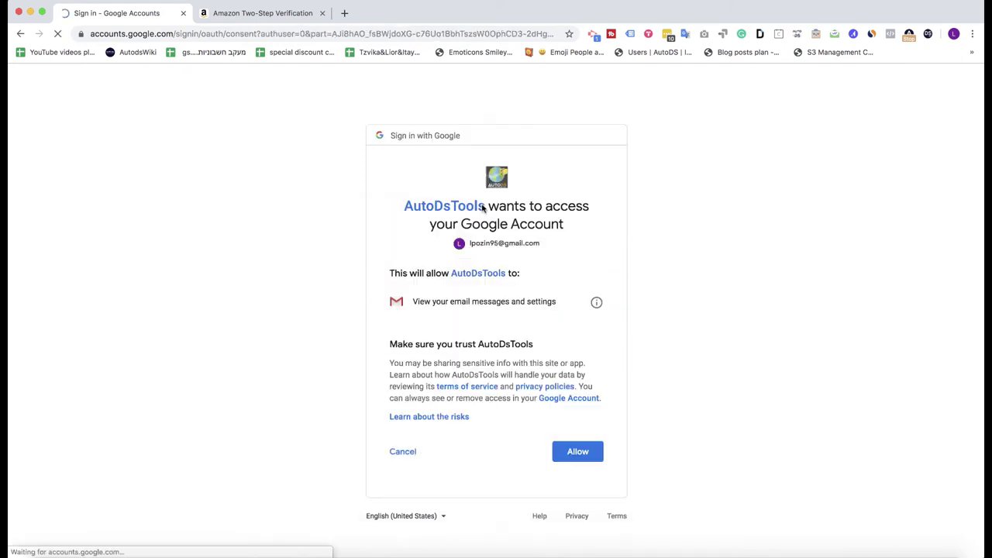
{"action": "left_click", "coordinate": [576, 452]}
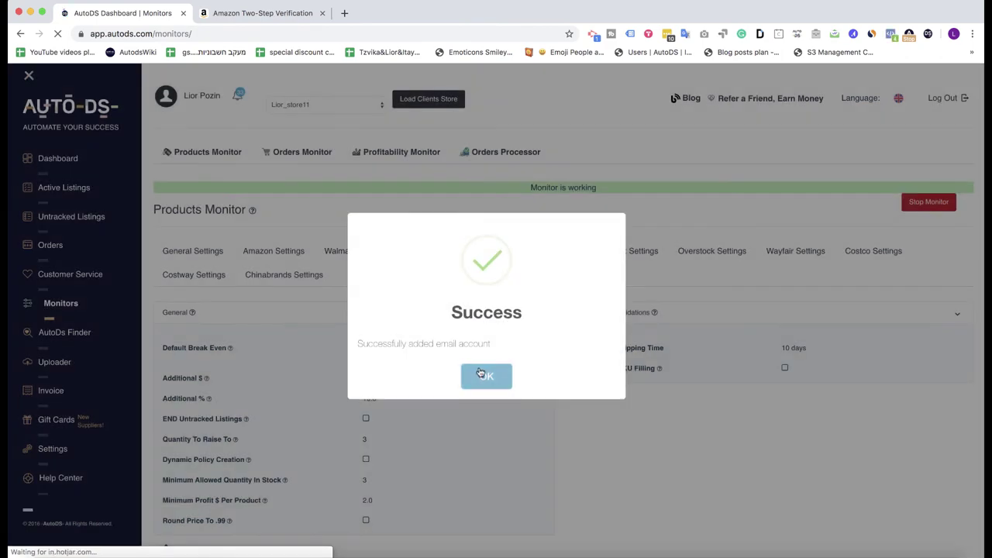
Step: Select the new purchase account in Orders Processor, generate a fresh OTP code and copy it
{"action": "left_click", "coordinate": [483, 376]}
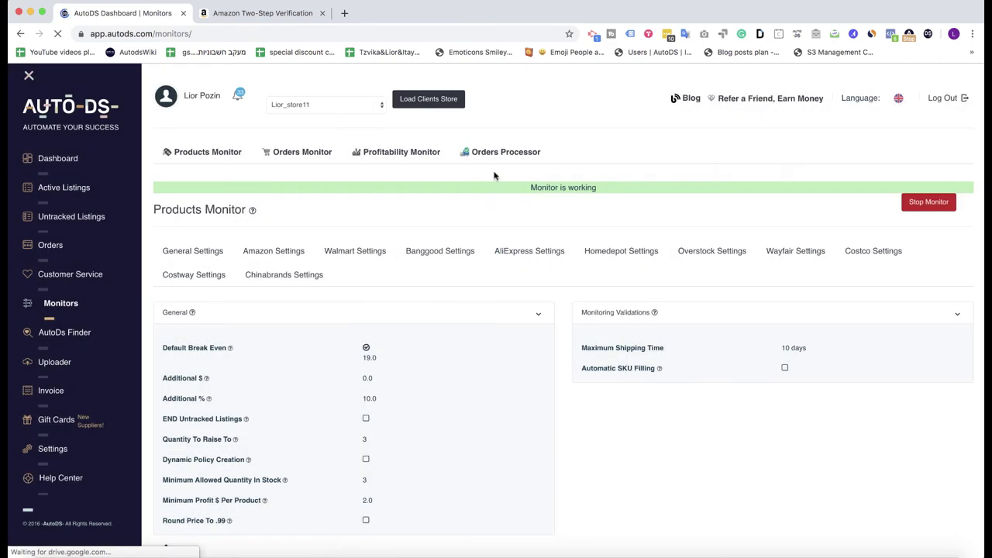
{"action": "left_click", "coordinate": [498, 155]}
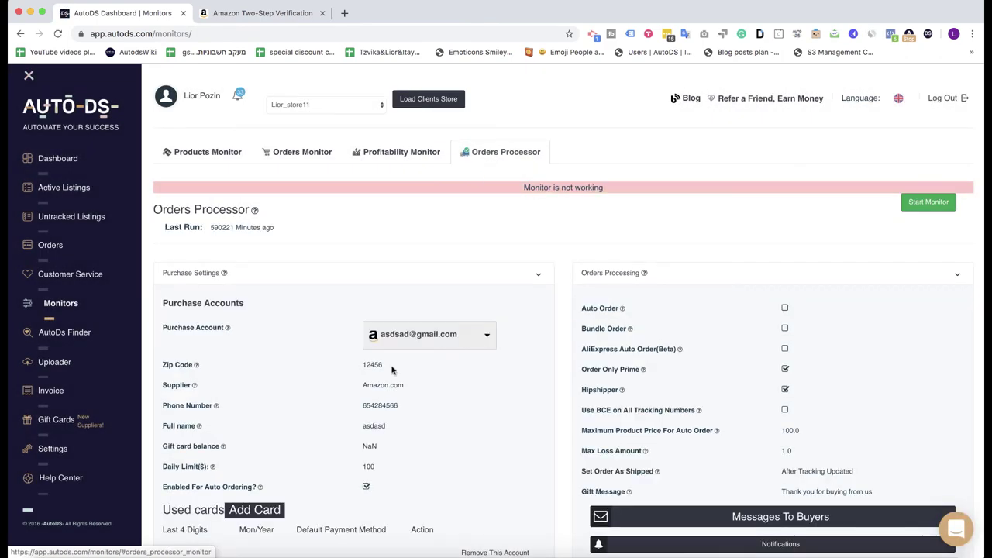
{"action": "scroll", "coordinate": [392, 370], "scroll_direction": "down", "scroll_amount": 4}
{"action": "left_click", "coordinate": [388, 155]}
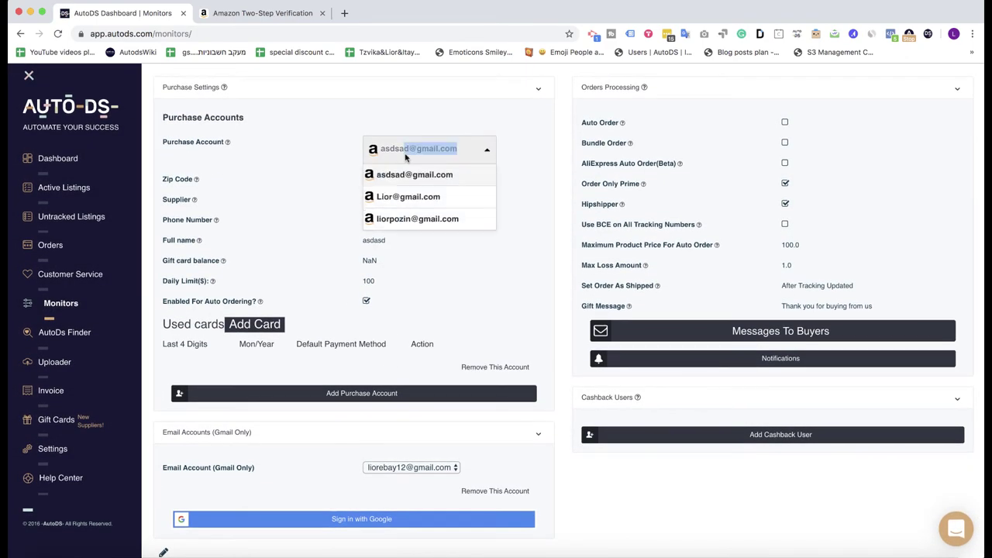
{"action": "left_click", "coordinate": [403, 220]}
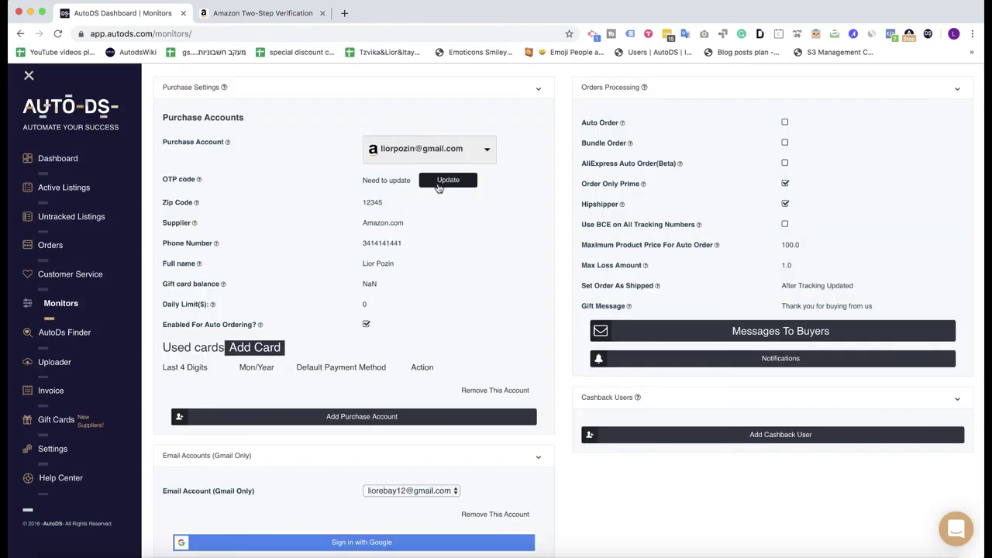
{"action": "left_click", "coordinate": [461, 185]}
{"action": "double_click", "coordinate": [376, 180]}
{"action": "key", "text": "super+c"}
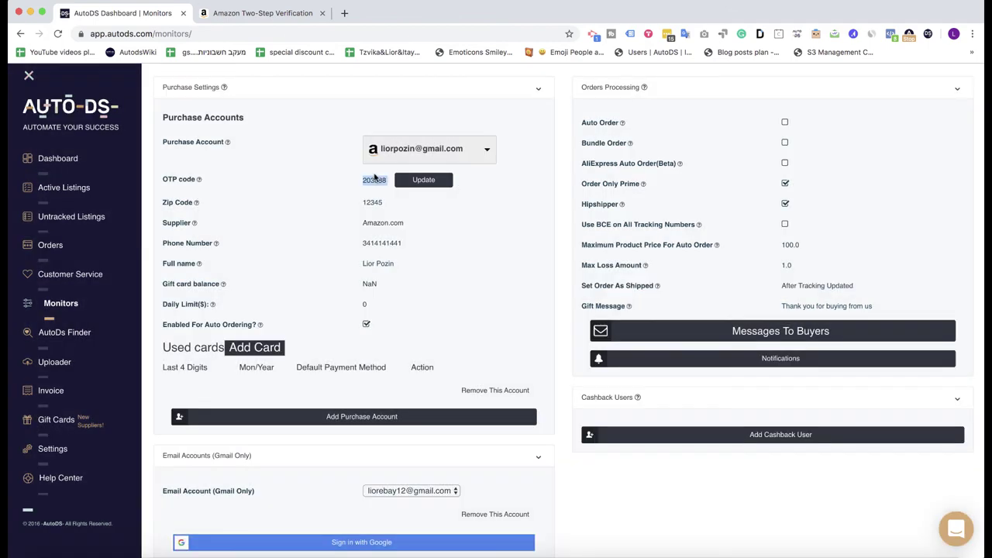
Step: Paste the OTP code into Amazon and verify the authenticator app
{"action": "left_click", "coordinate": [262, 13]}
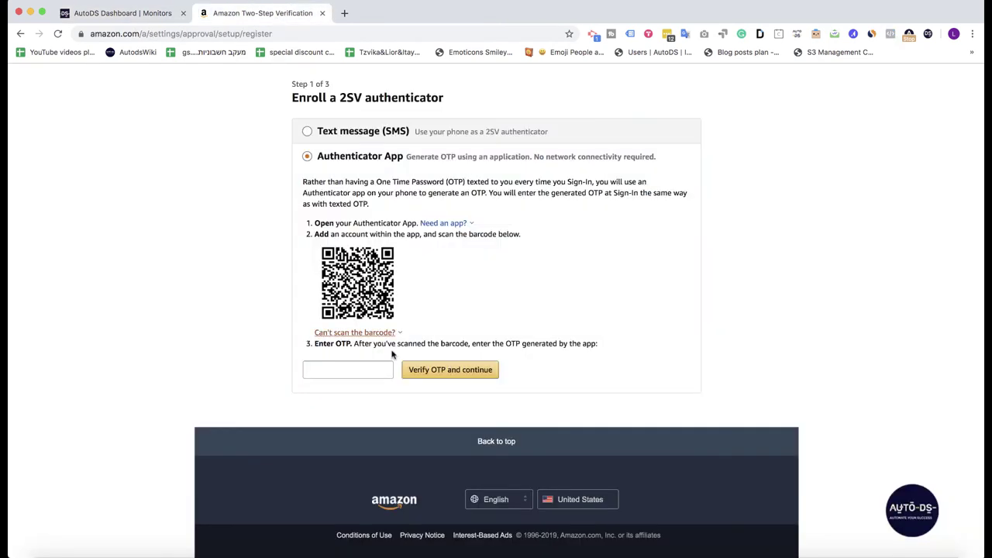
{"action": "key", "text": "super+v"}
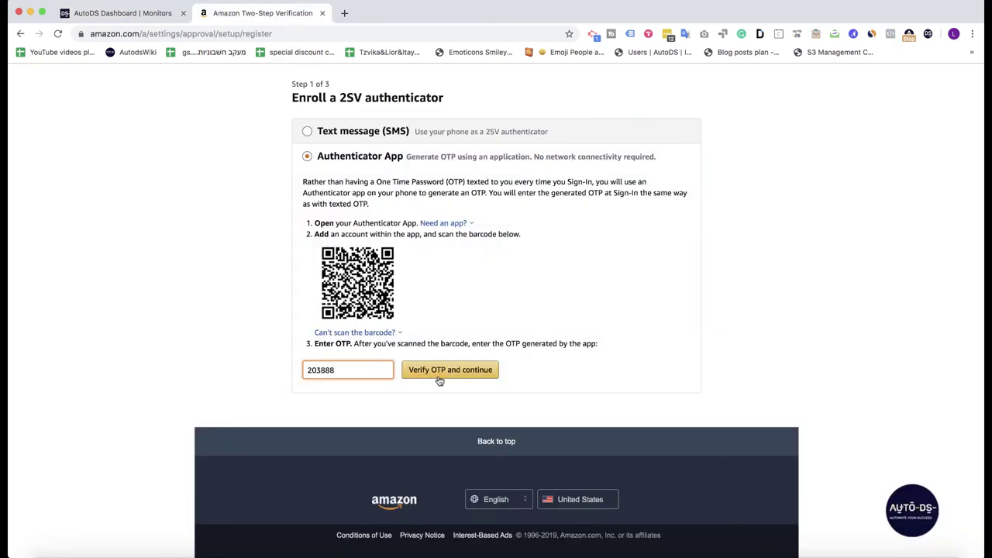
{"action": "left_click", "coordinate": [444, 378]}
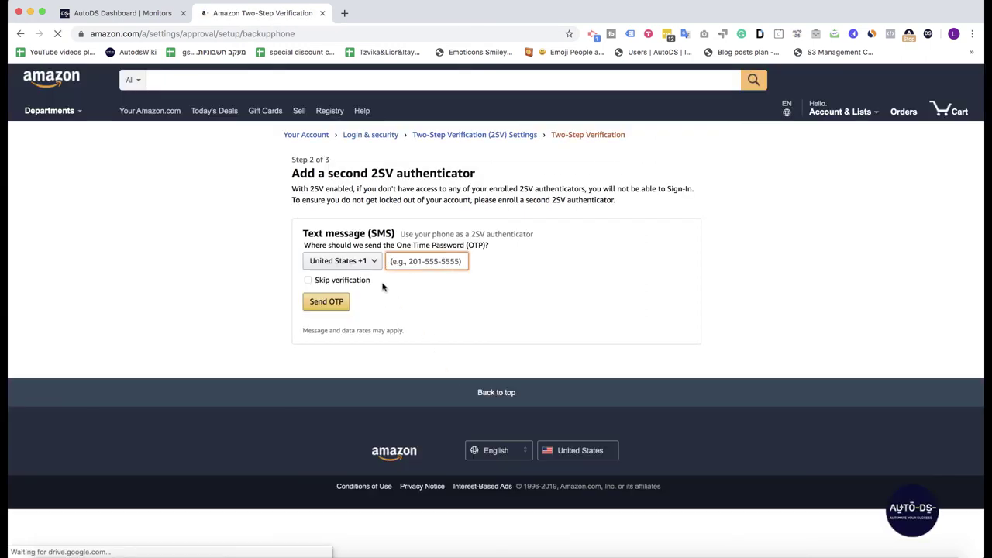
Step: Keep United States +1 as the backup phone's country code with Skip verification ticked
{"action": "left_click", "coordinate": [364, 264]}
{"action": "left_click", "coordinate": [680, 279]}
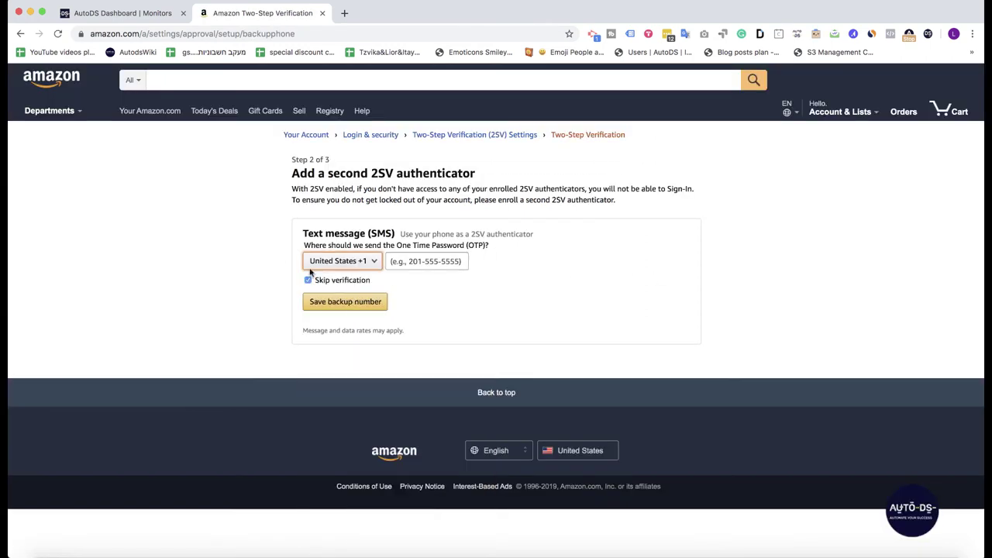
{"action": "left_click", "coordinate": [355, 284]}
{"action": "left_click", "coordinate": [354, 282]}
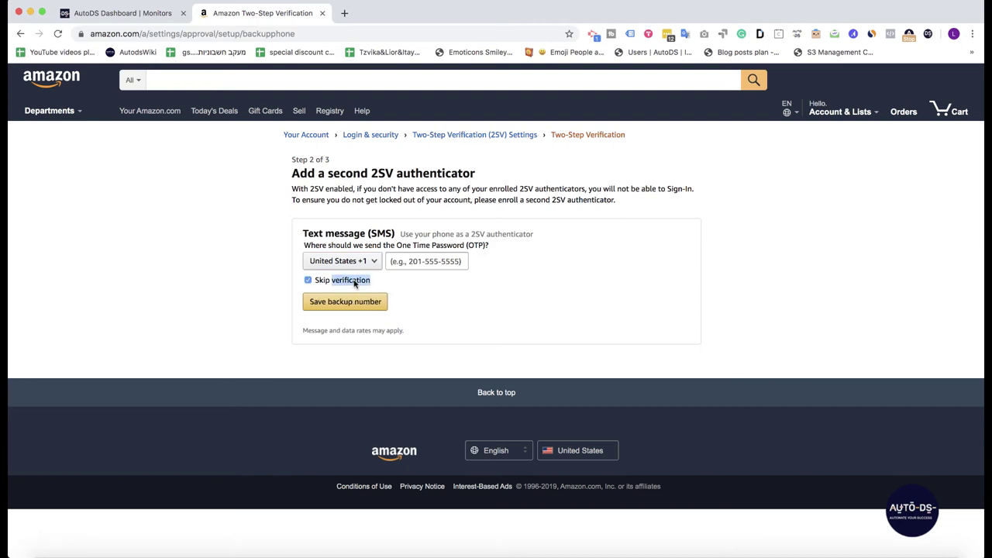
{"action": "left_click", "coordinate": [359, 262]}
Step: Enter a backup phone number, save it, and return to AutoDS
{"action": "left_click", "coordinate": [604, 246]}
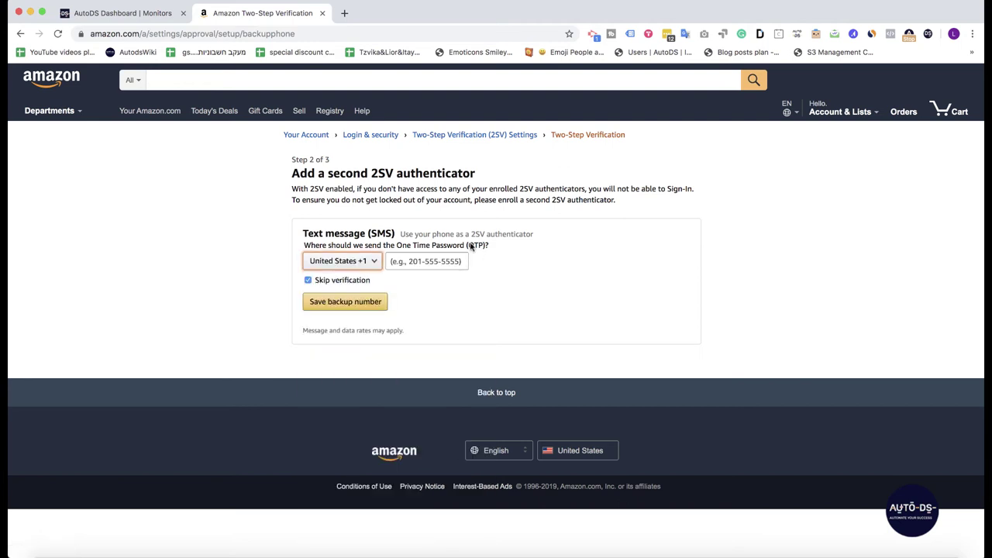
{"action": "key", "text": "Tab"}
{"action": "type", "text": "123123213"}
{"action": "left_click", "coordinate": [508, 273]}
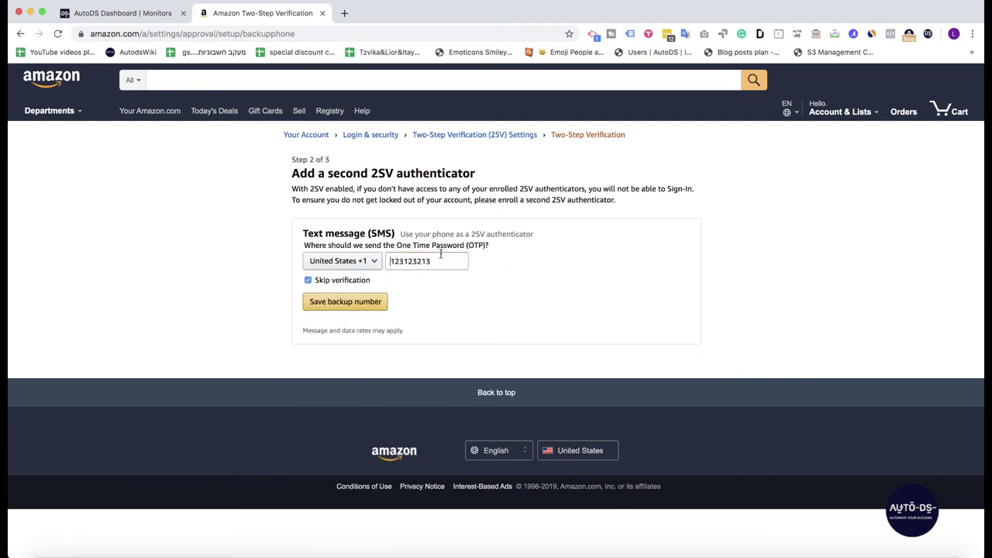
{"action": "left_click", "coordinate": [441, 256]}
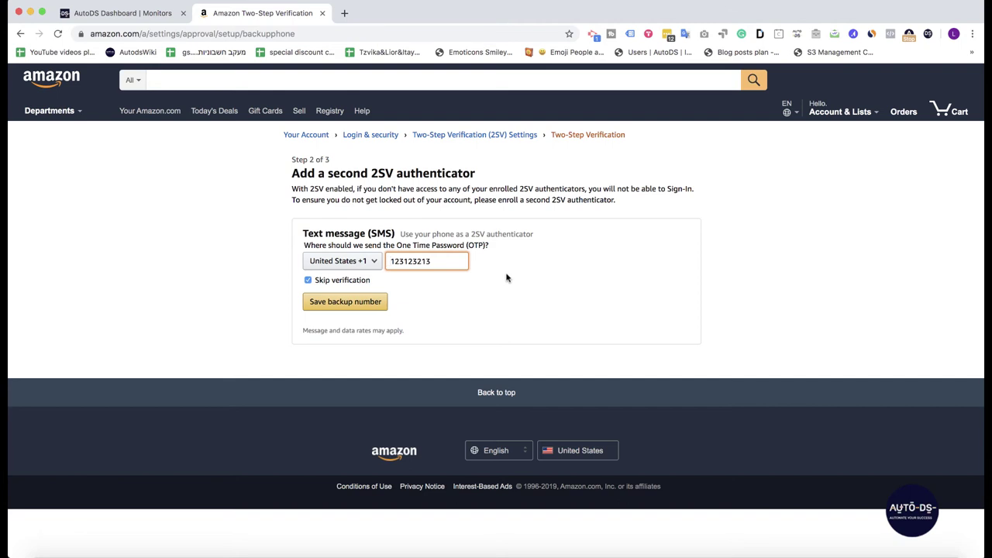
{"action": "left_click", "coordinate": [448, 289]}
{"action": "left_click", "coordinate": [375, 314]}
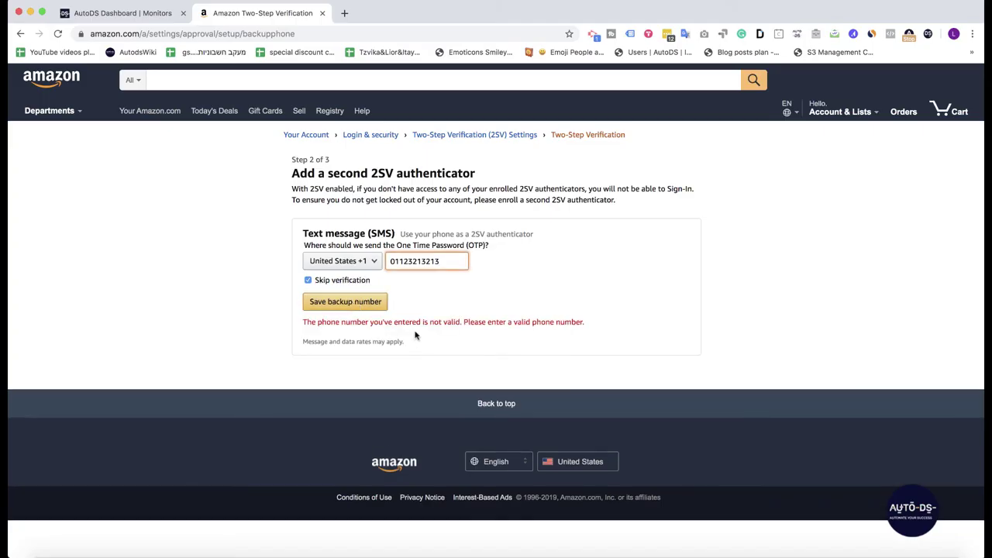
{"action": "left_click", "coordinate": [417, 324]}
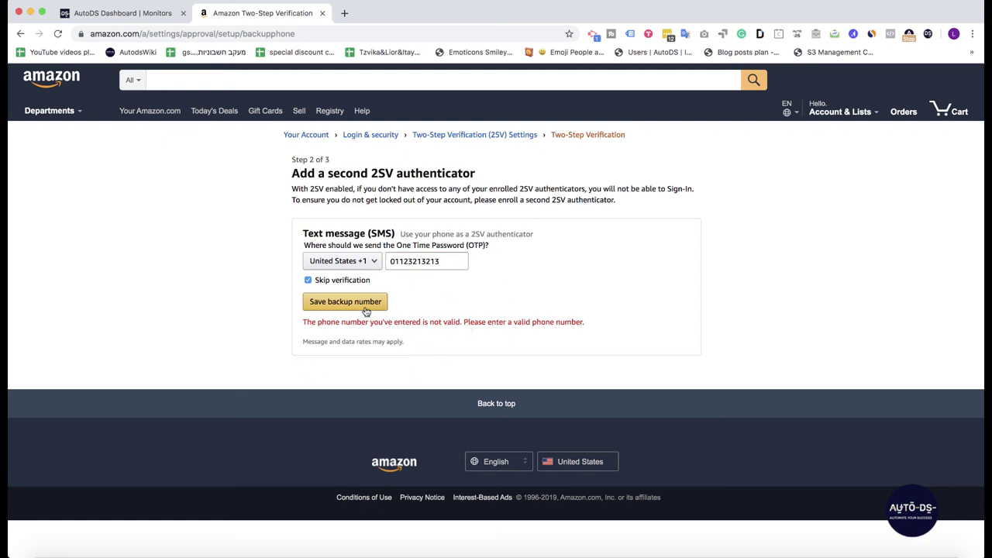
{"action": "left_click", "coordinate": [149, 13]}
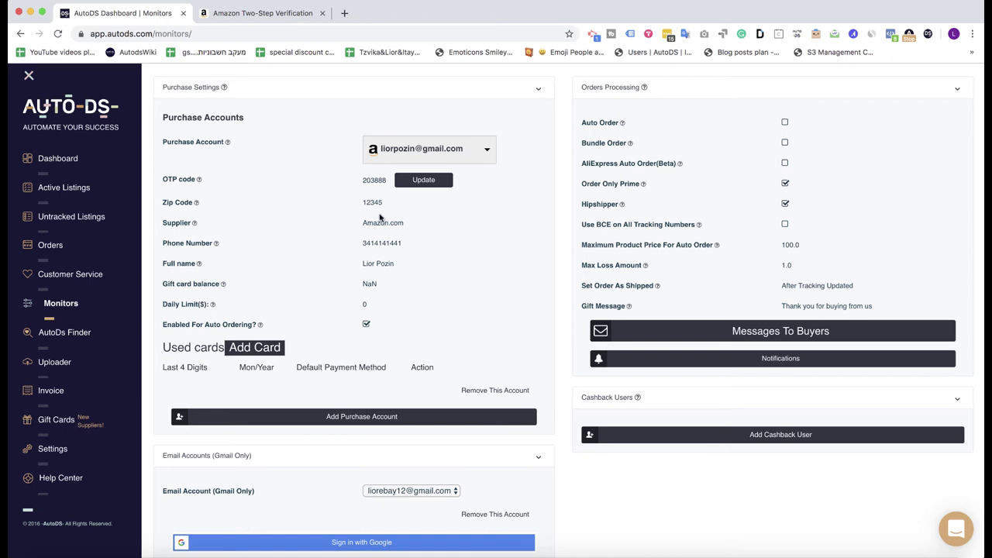
{"action": "scroll", "coordinate": [635, 220], "scroll_direction": "up", "scroll_amount": 3}
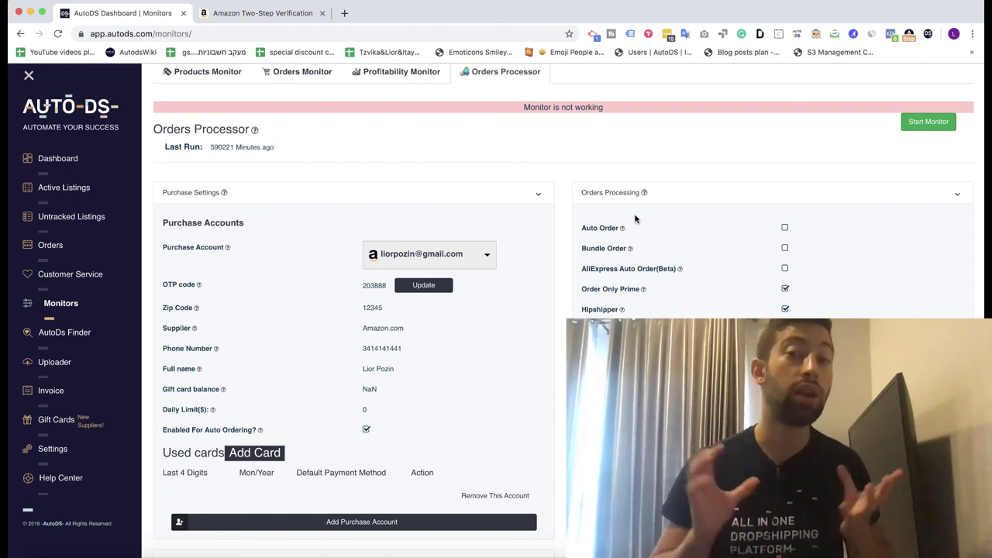